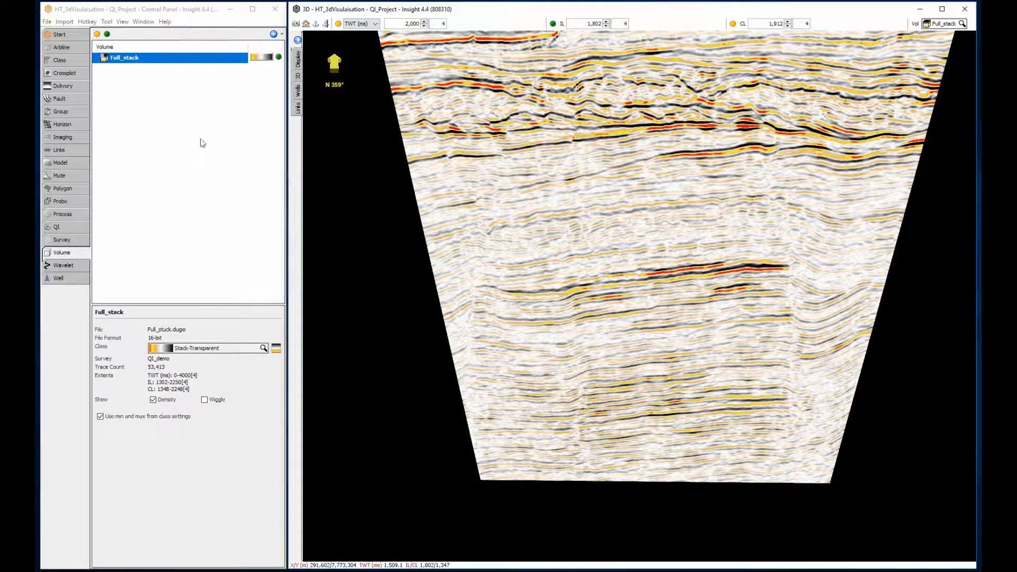
Show the Probe-Opacity probe in the 3D view and enable it for volume visualisation.
click(59, 202)
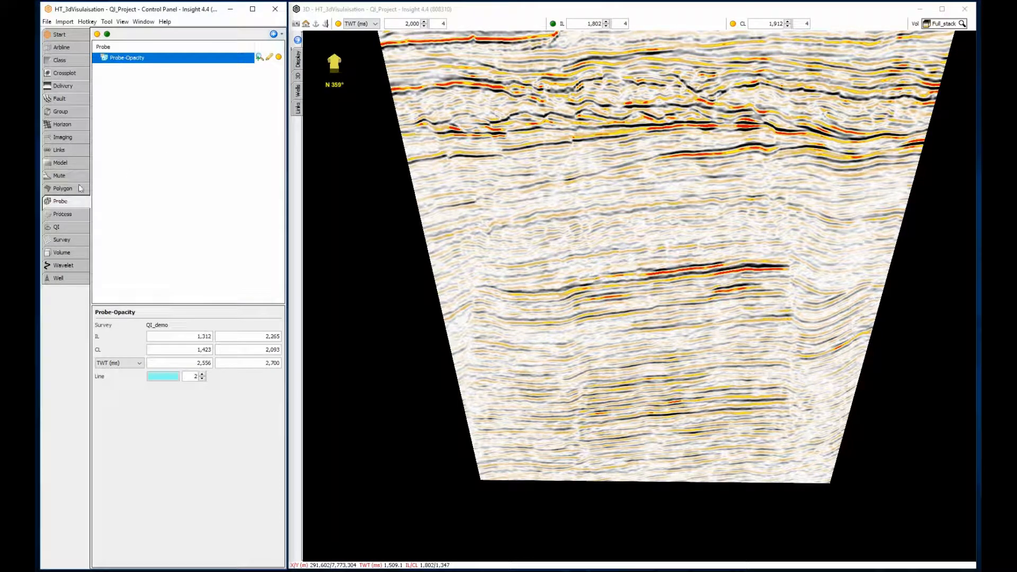
click(279, 57)
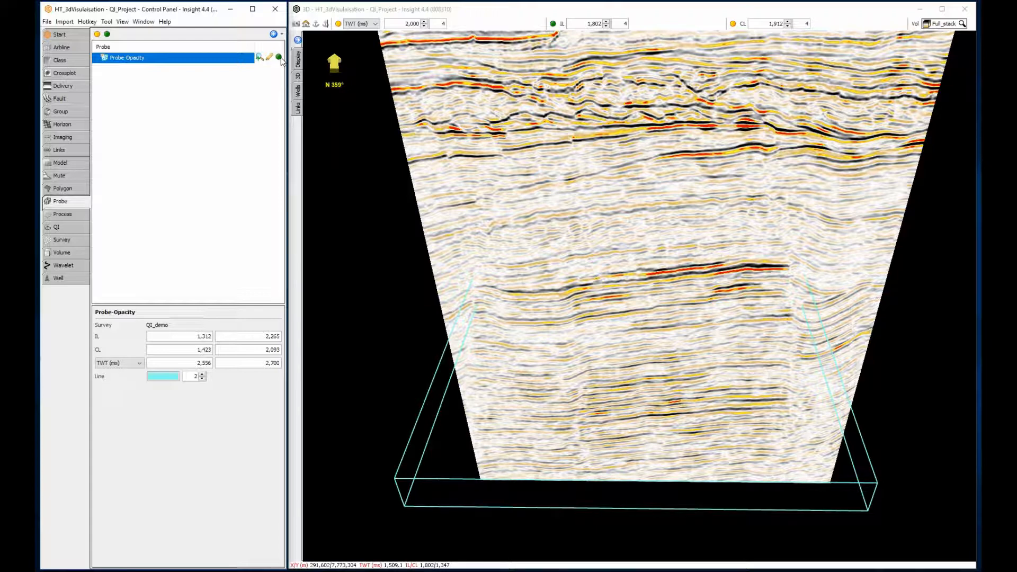
click(298, 76)
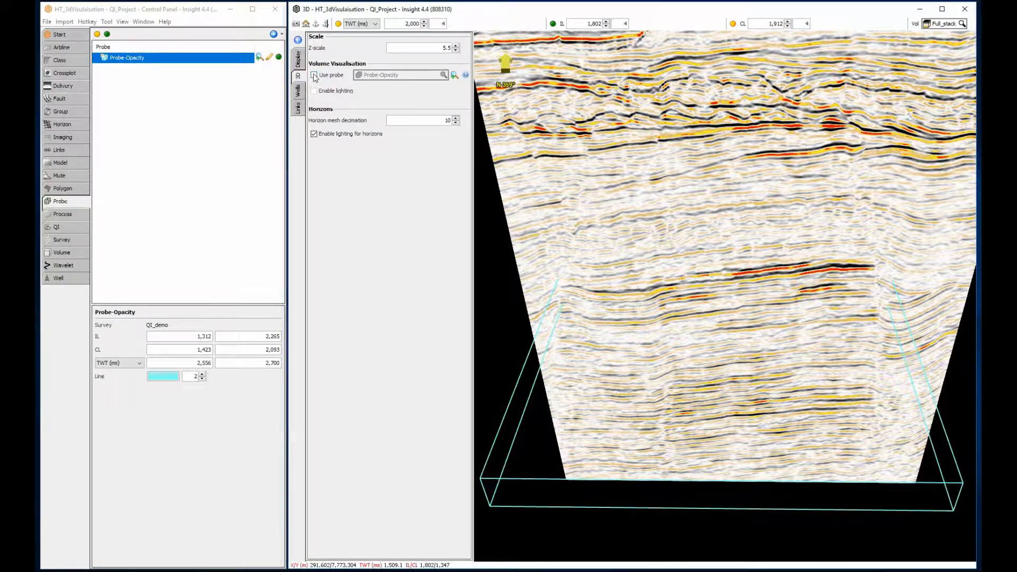
click(314, 76)
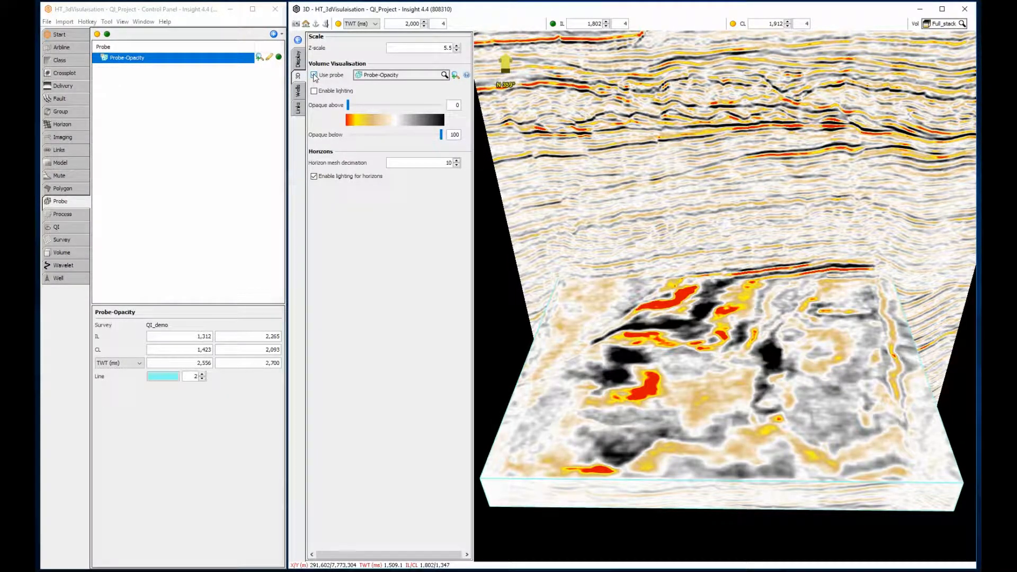
Hide the inline section in the 3D view and set the probe's Opaque below threshold to 11.
click(553, 24)
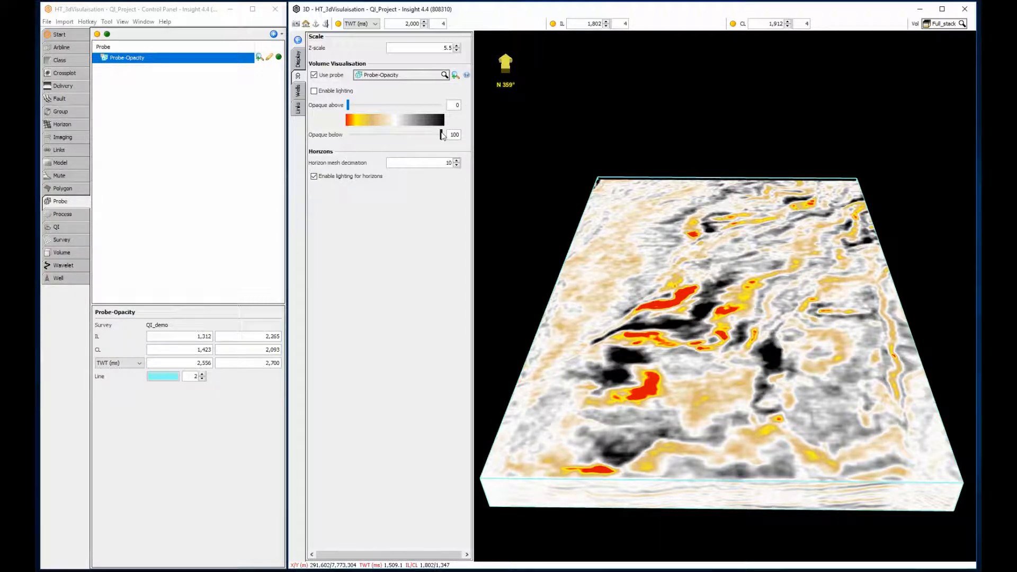
drag(441, 133, 358, 158)
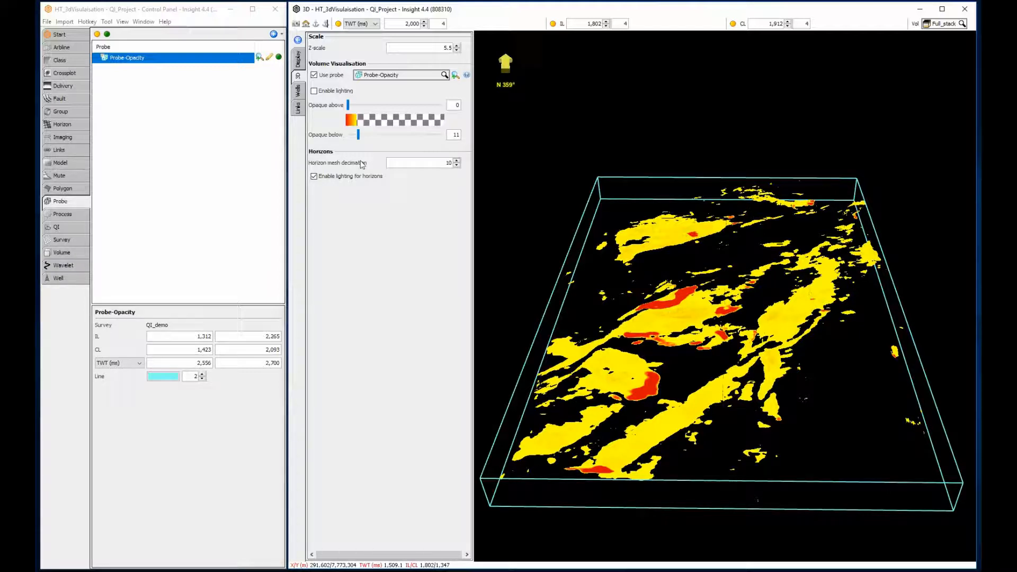
Lower the opacity of the Full_stack volume's Stack-Transparent class to roughly half.
click(77, 252)
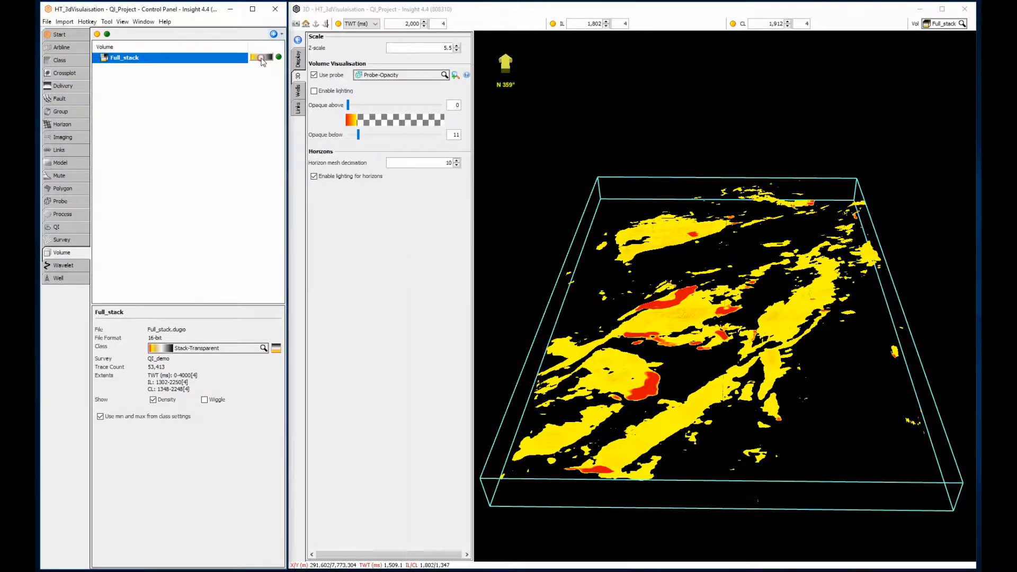
click(261, 57)
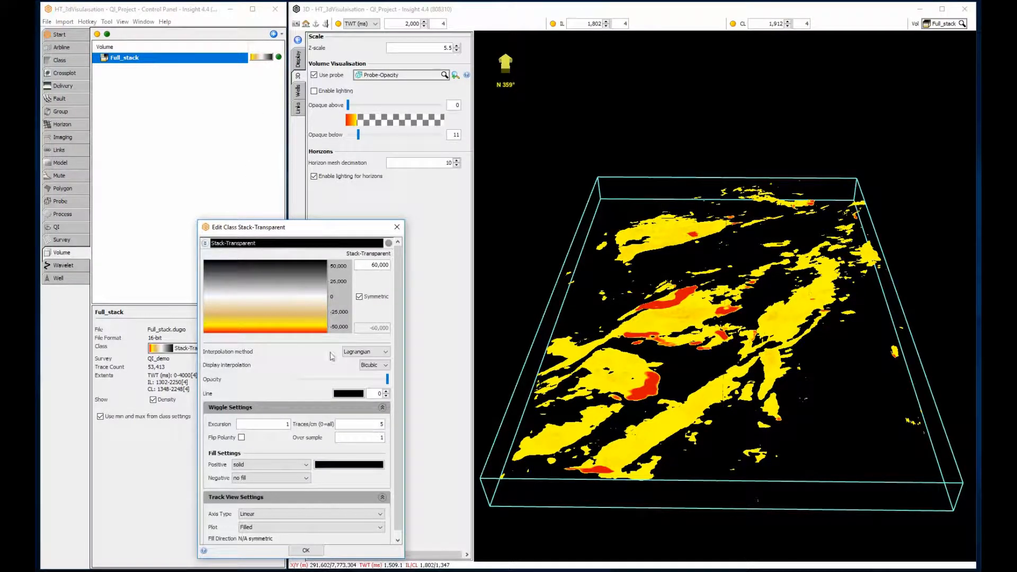
drag(386, 381, 343, 384)
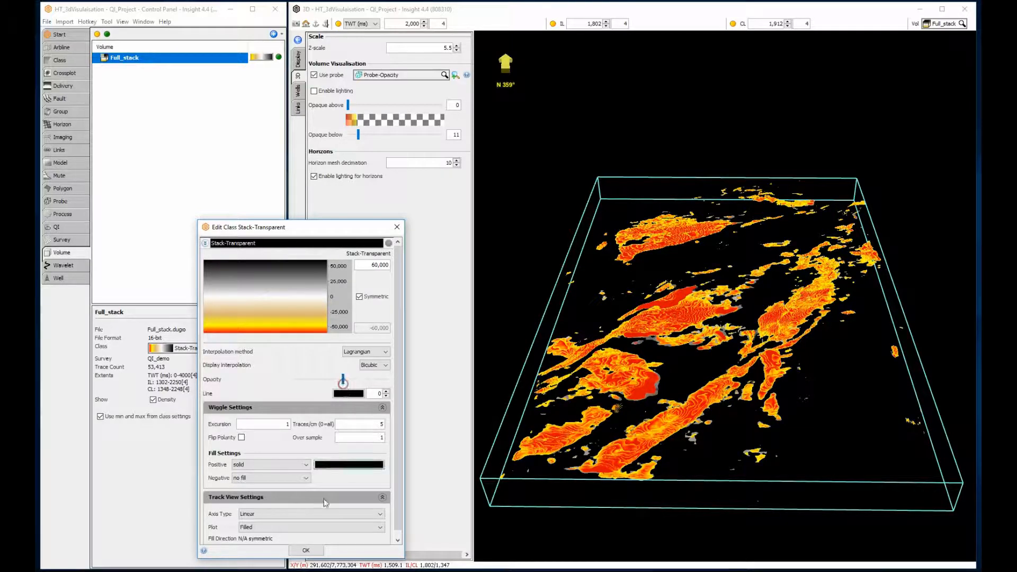
click(316, 552)
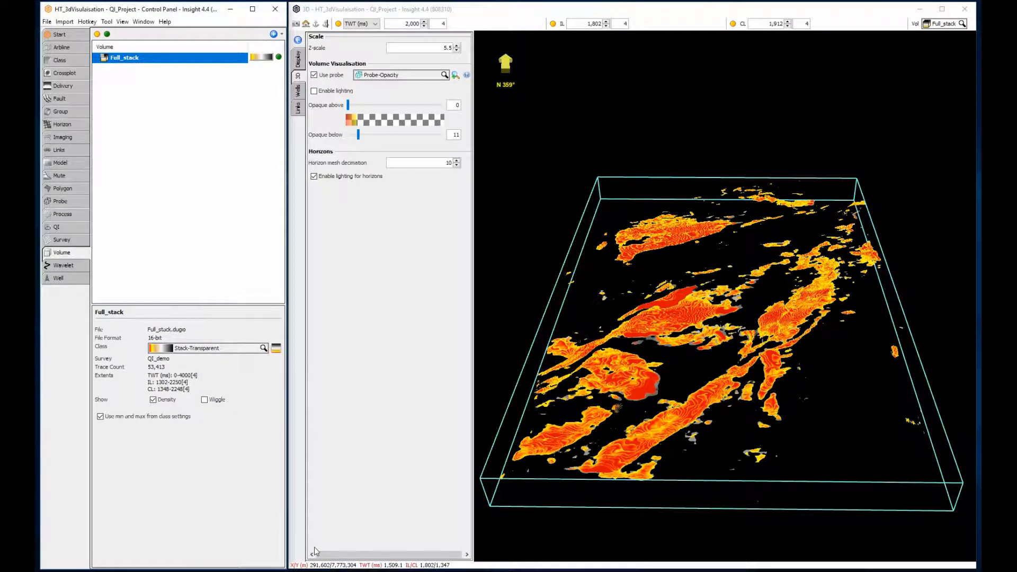
mouse_move(720, 434)
mouse_down()
mouse_move(724, 414)
mouse_move(697, 415)
mouse_move(714, 443)
mouse_move(766, 443)
mouse_move(765, 428)
mouse_move(720, 416)
mouse_move(723, 439)
mouse_up()
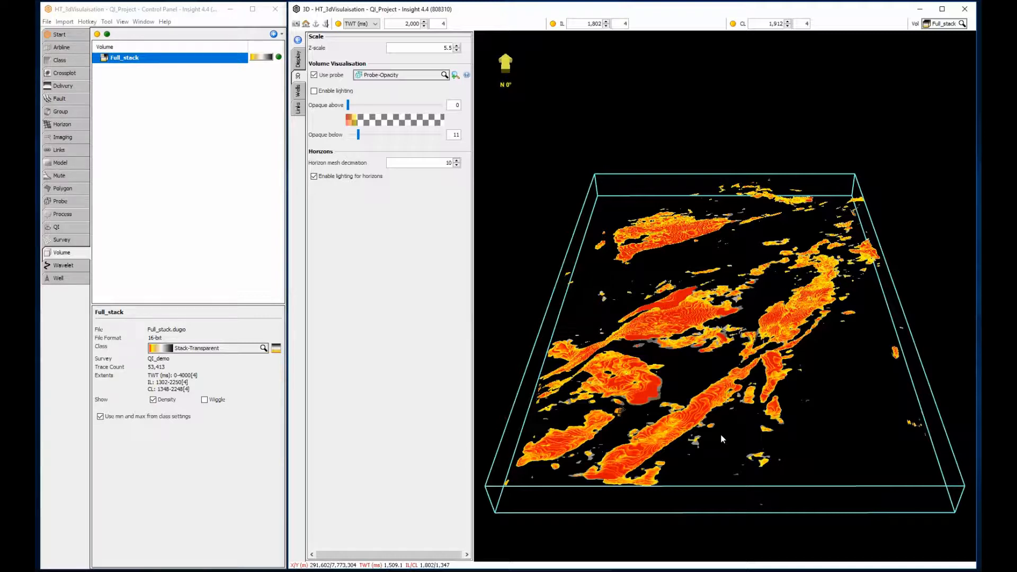
Create a Volume Maths process named Geobody.
click(77, 216)
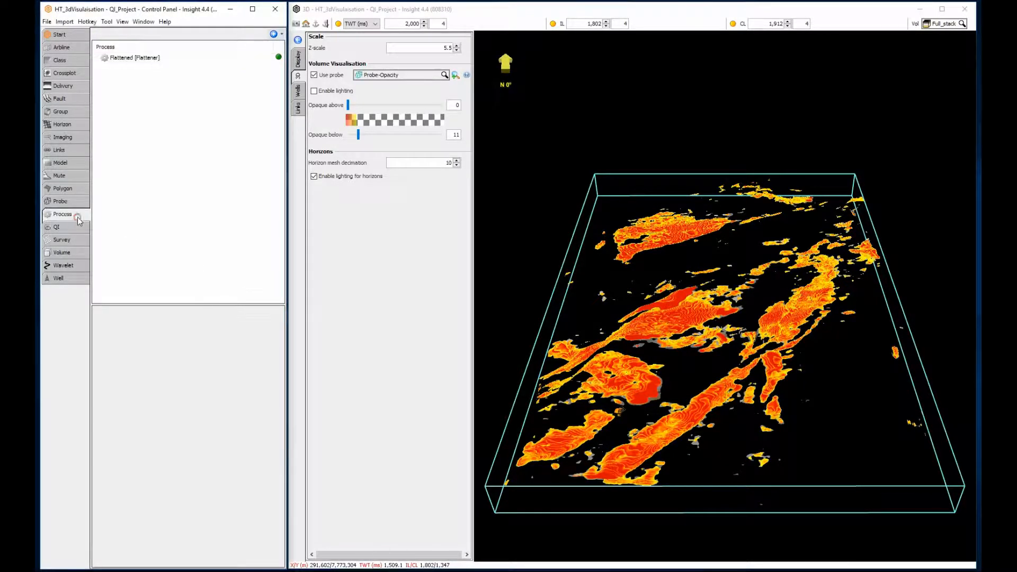
click(274, 34)
text(vo)
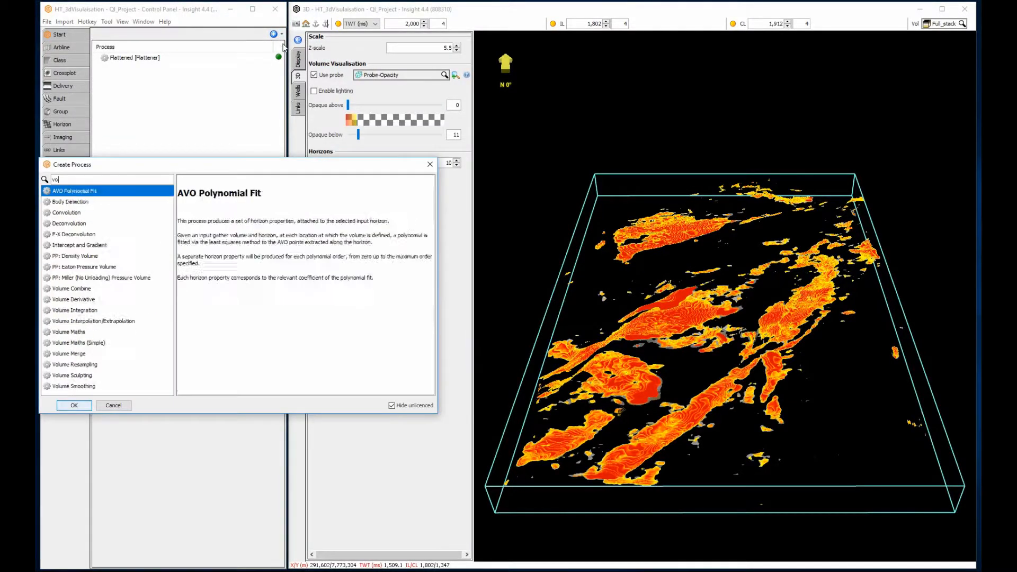
text(lume ma)
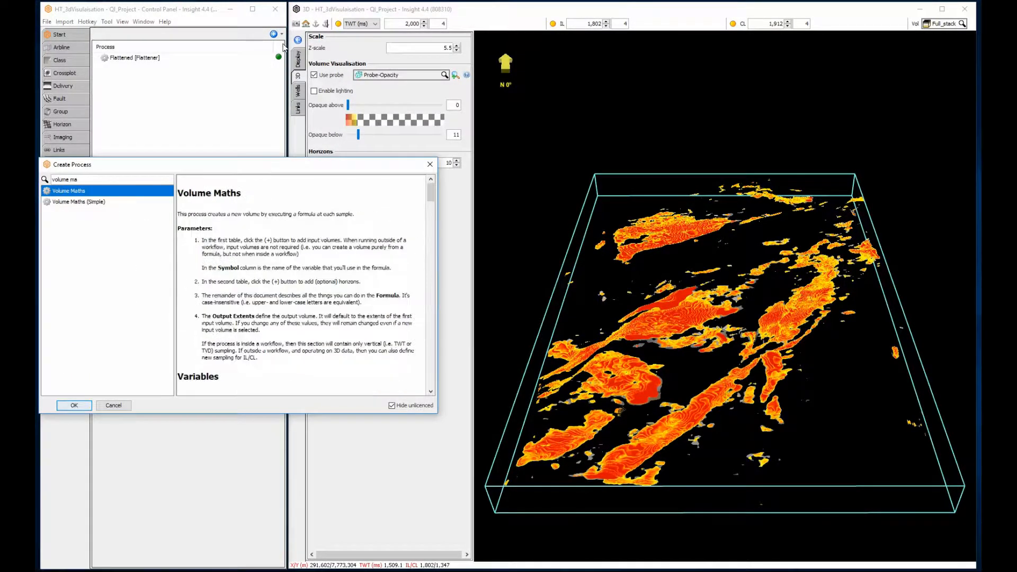
key(Return)
text(Ge)
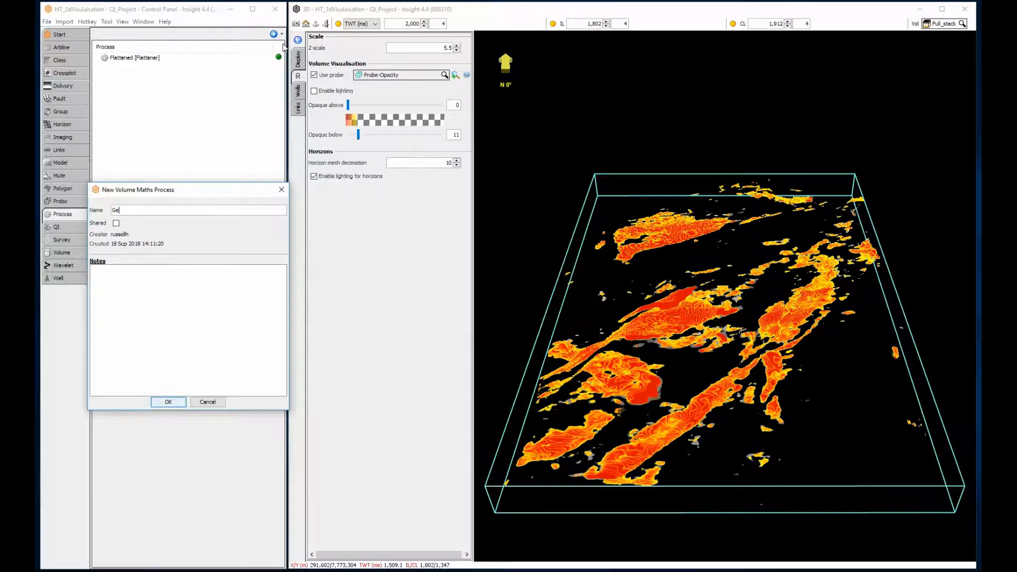
text(obody)
key(Return)
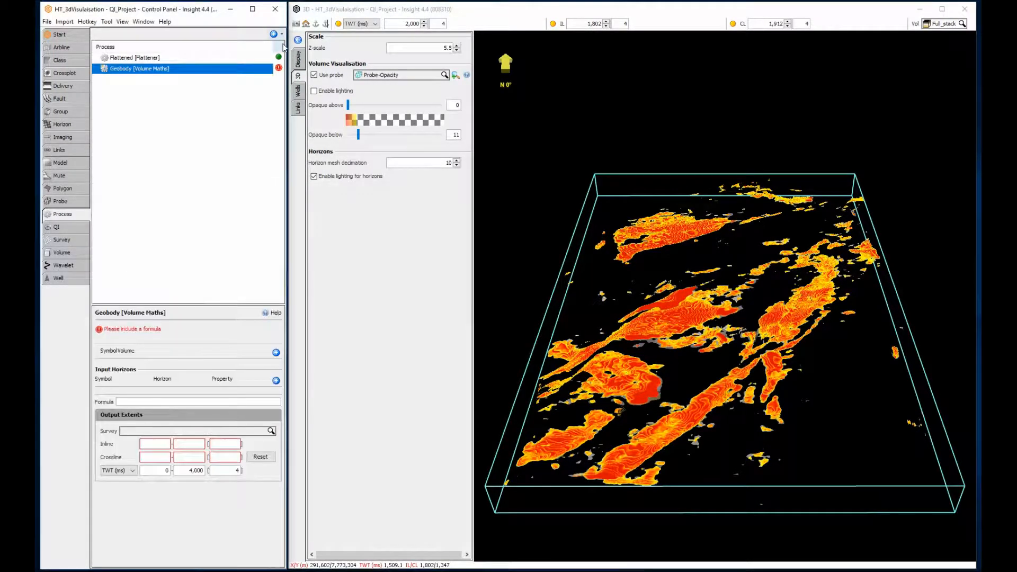
Add Full_stack as input volume v1 of the Geobody process and enter the formula if (v1 < -49000, v1, NaN ).
click(276, 353)
click(265, 364)
click(217, 388)
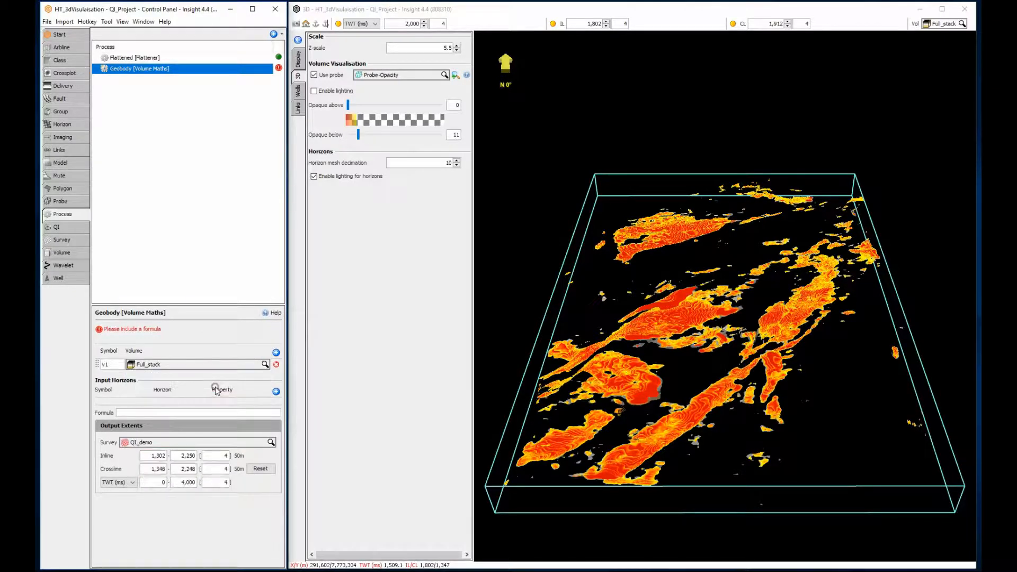
click(201, 413)
text(if (v1)
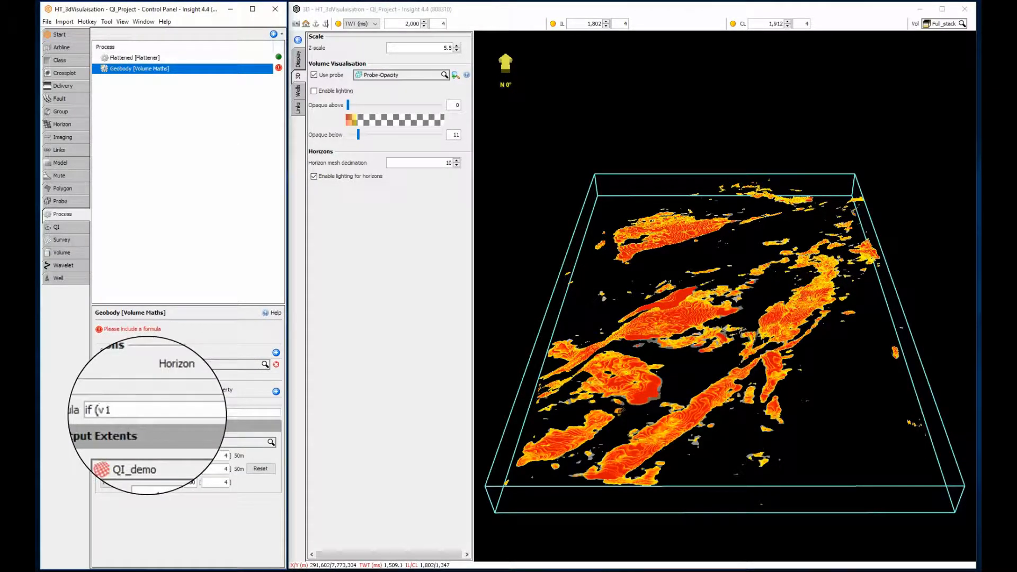
text( < -49000, v1, NaN ))
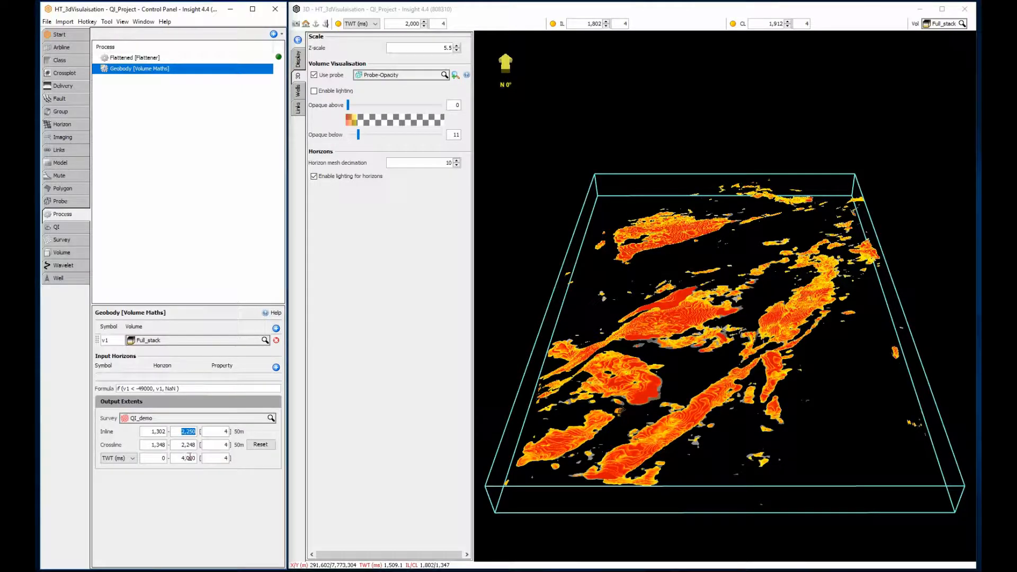
Display the Geobody volume in the 3D view instead of Full_stack.
click(87, 254)
click(130, 69)
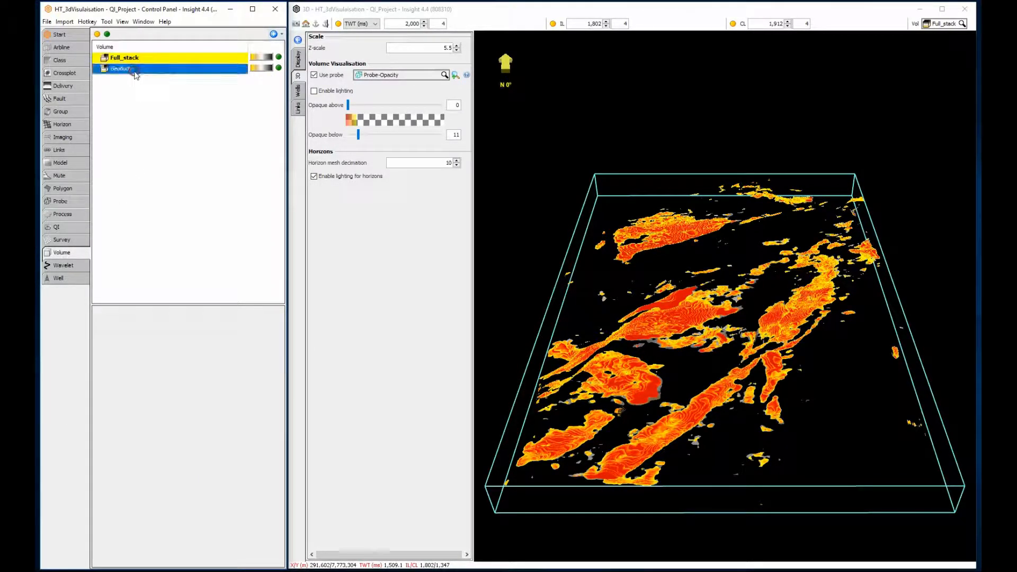
click(944, 24)
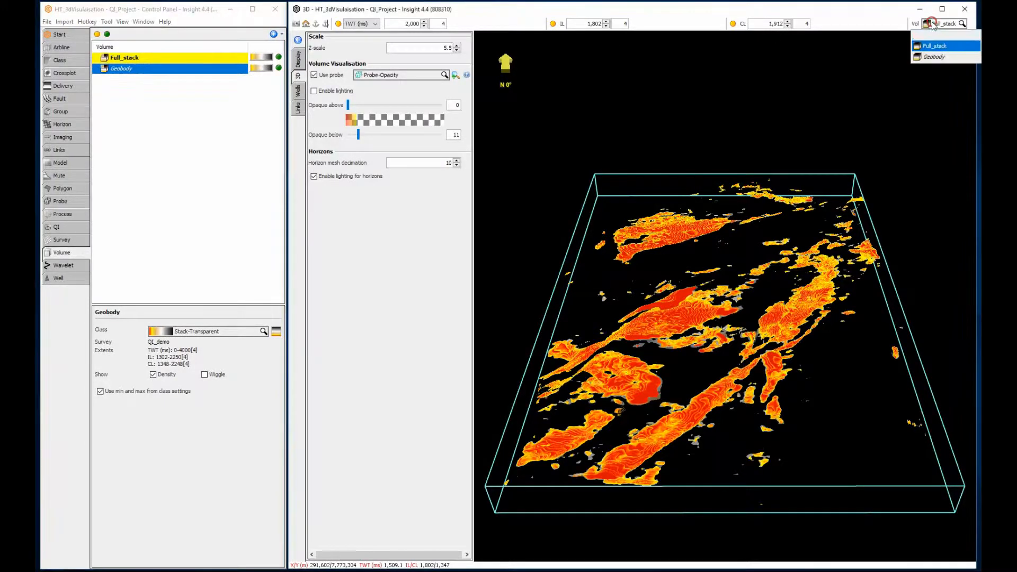
click(935, 61)
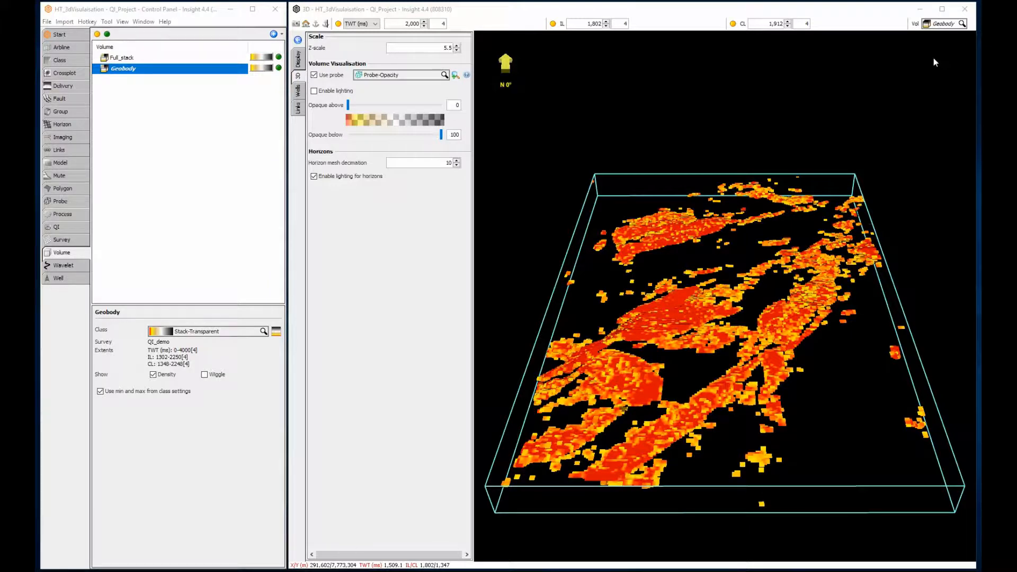
Create a Body Detection process, keeping its default name.
click(83, 214)
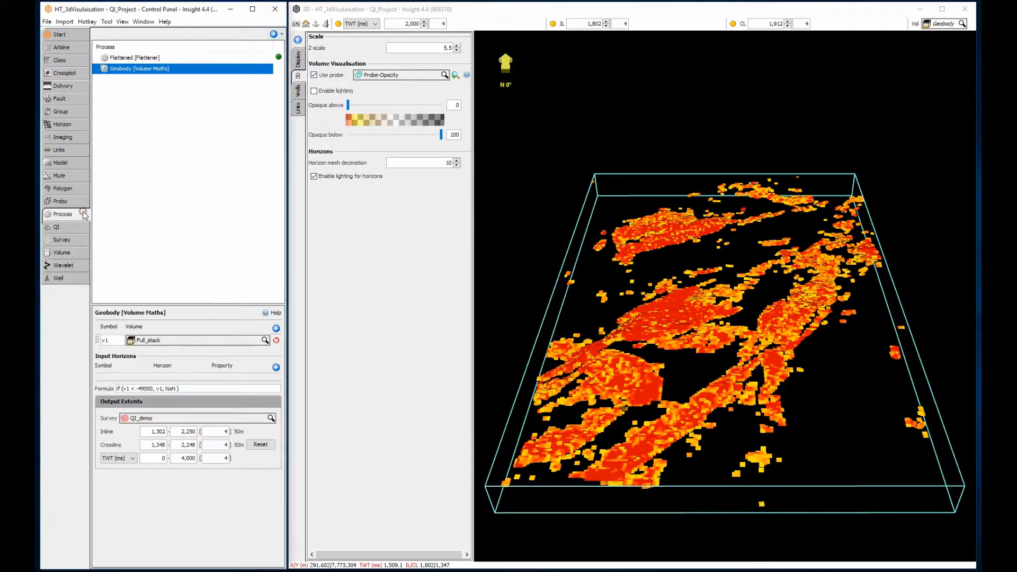
click(274, 34)
click(88, 179)
text(body)
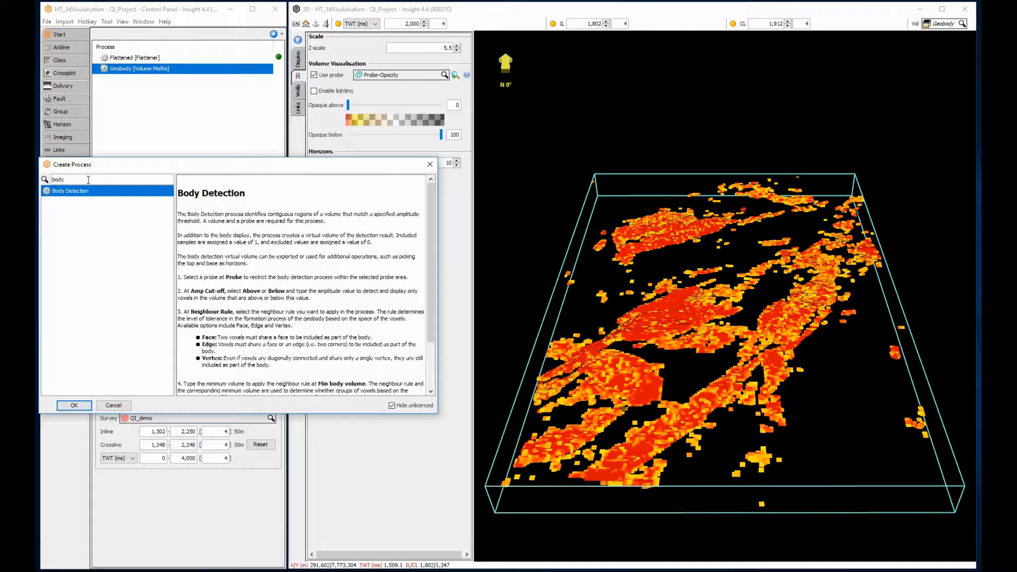
click(74, 405)
click(167, 402)
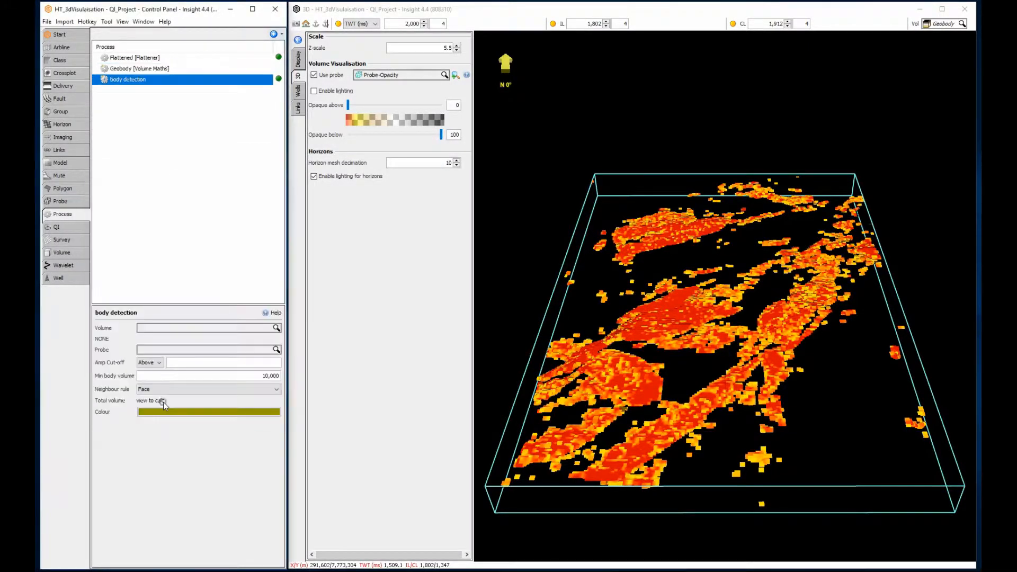
Set the body detection process's input volume to Full_stack and its probe to Probe-Opacity.
click(169, 328)
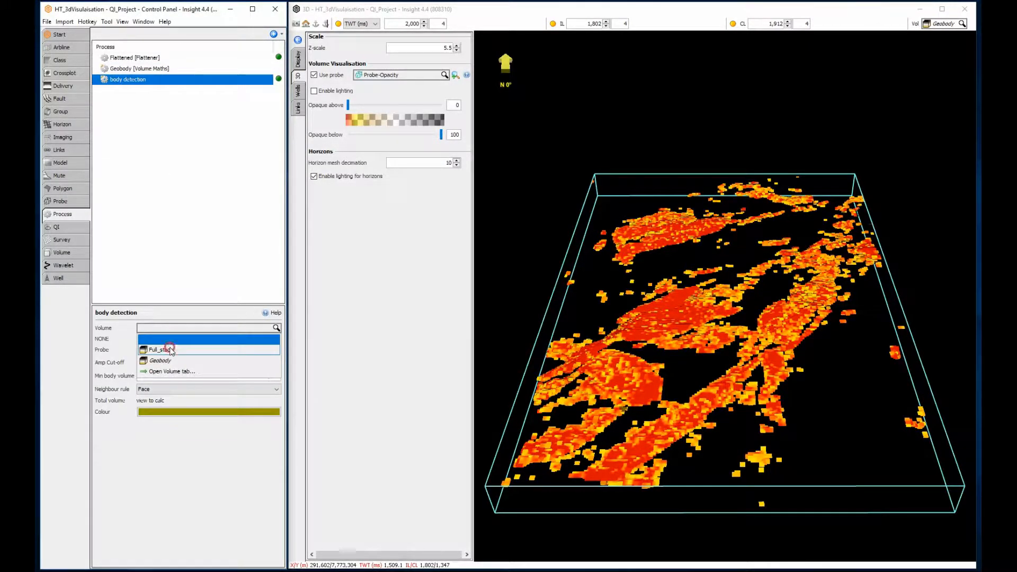
click(171, 349)
click(171, 351)
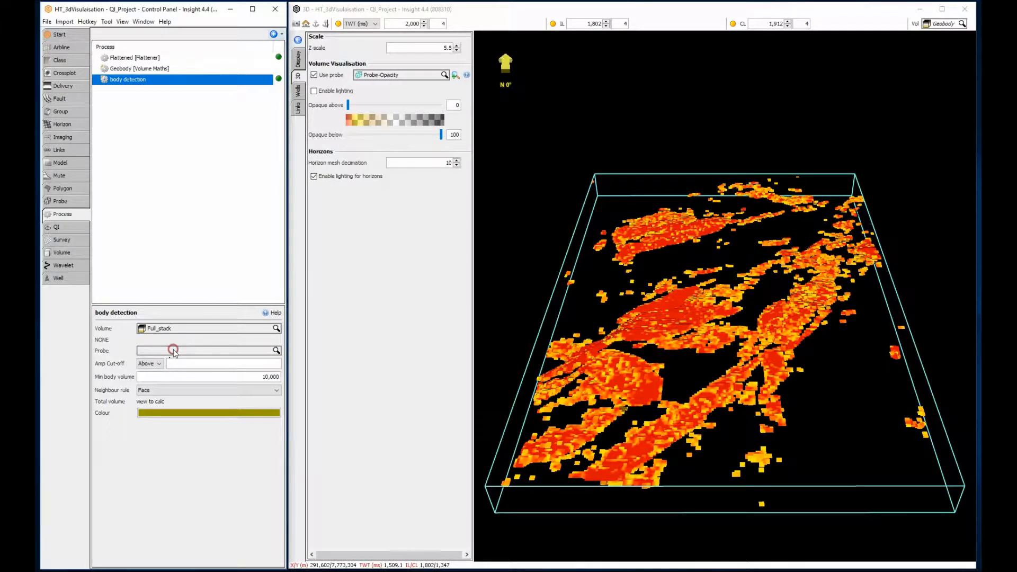
click(171, 373)
Set the body detection amplitude cut-off to Below -49,000.
click(154, 365)
click(144, 381)
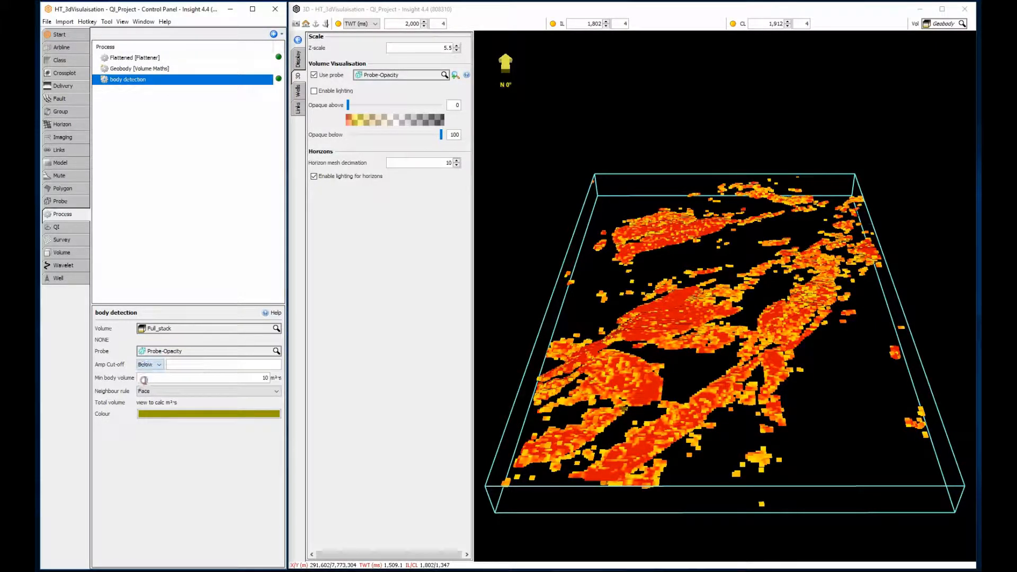
click(180, 365)
text(-49000)
key(Return)
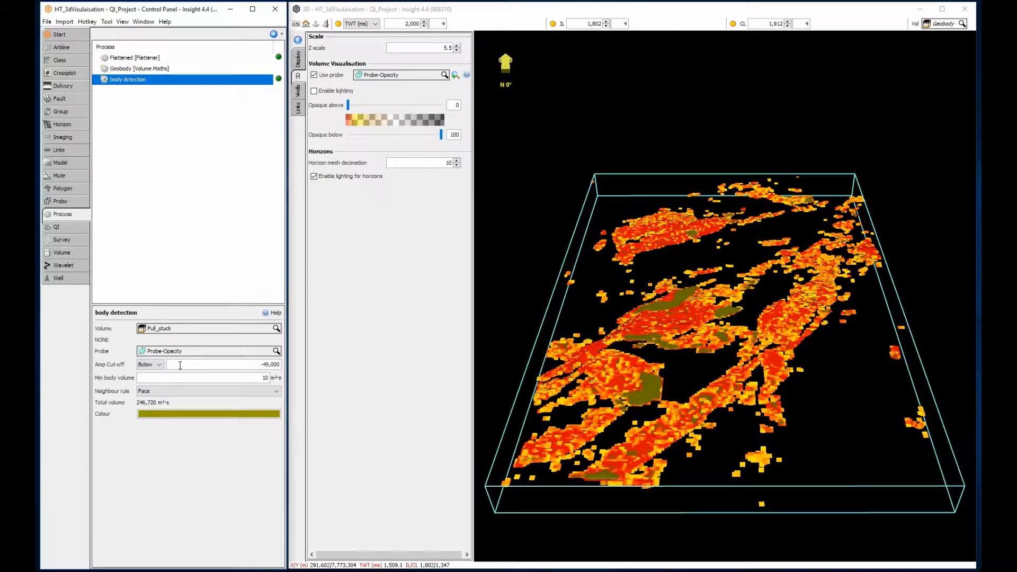
Clear the displayed volume from the 3D view and colour the detected bodies orange.
click(944, 24)
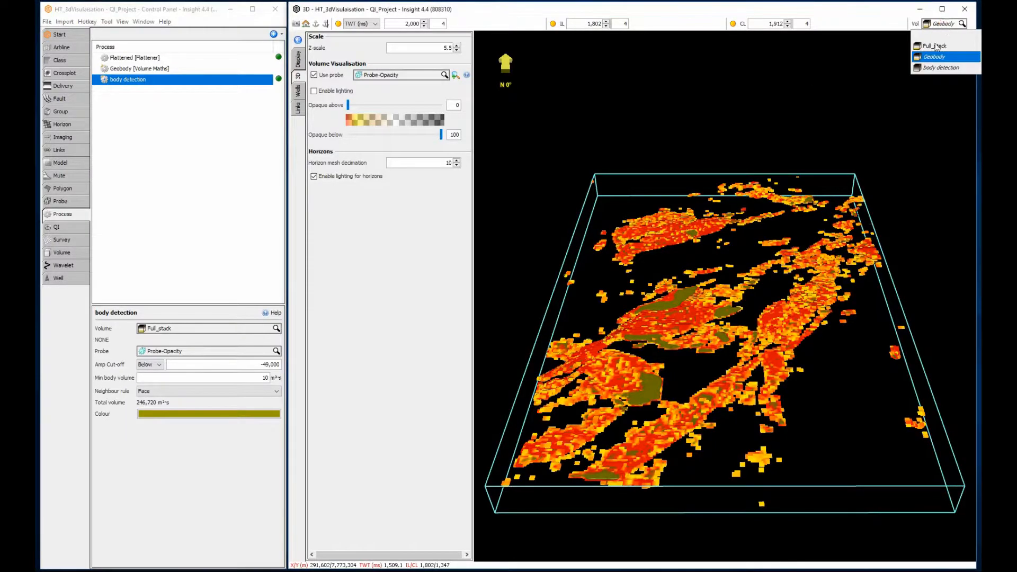
click(932, 43)
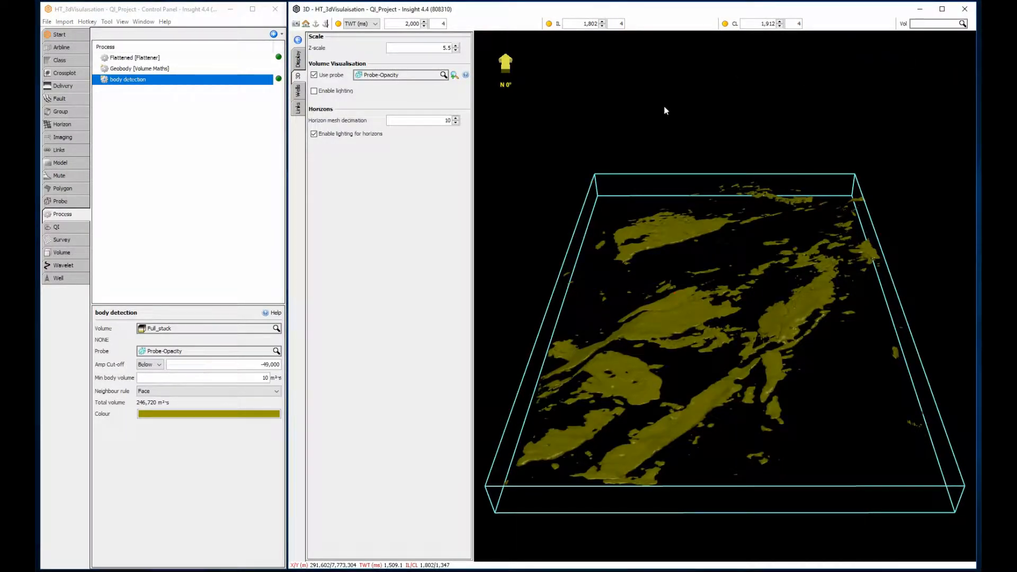
click(250, 414)
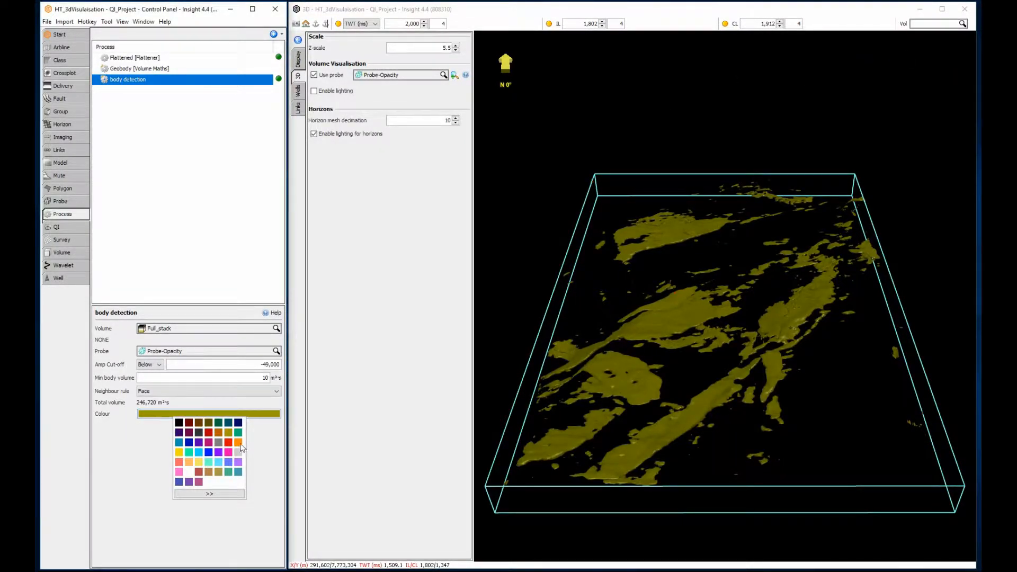
click(238, 443)
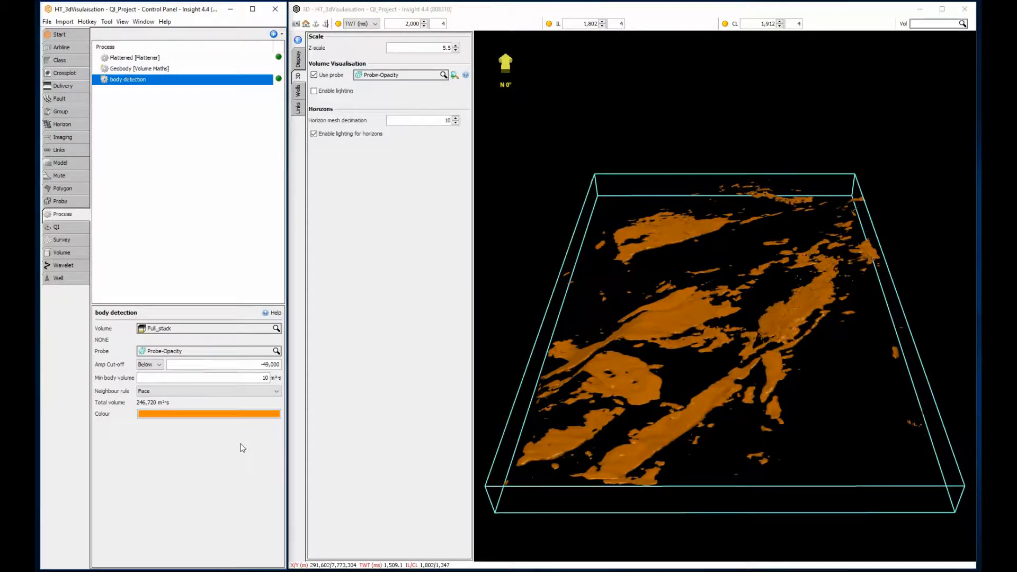
Set the body detection's minimum body volume to 2,000 and its neighbour rule to Vertex after trying Edge.
double_click(265, 378)
key(Return)
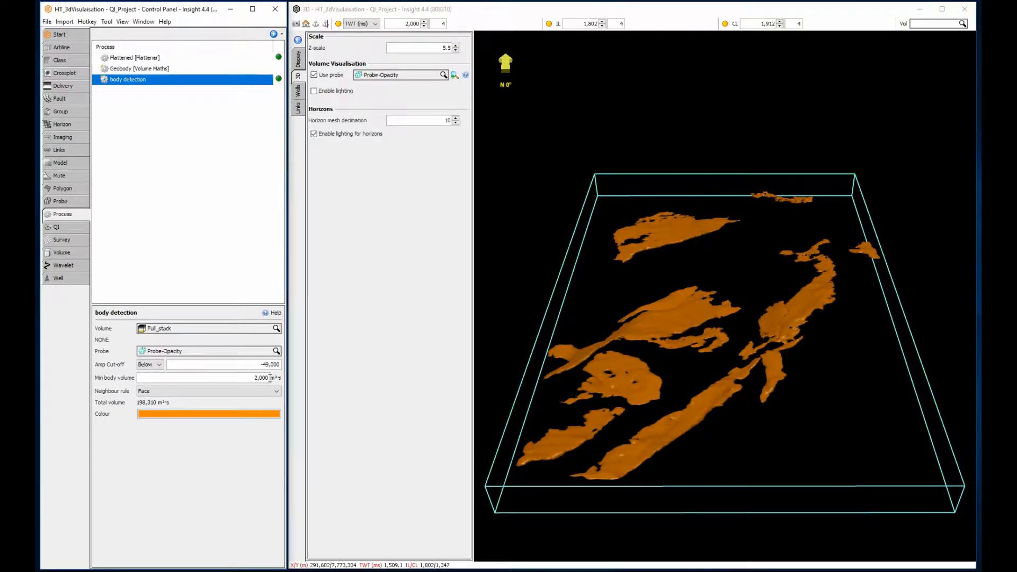
click(172, 391)
click(169, 408)
click(170, 394)
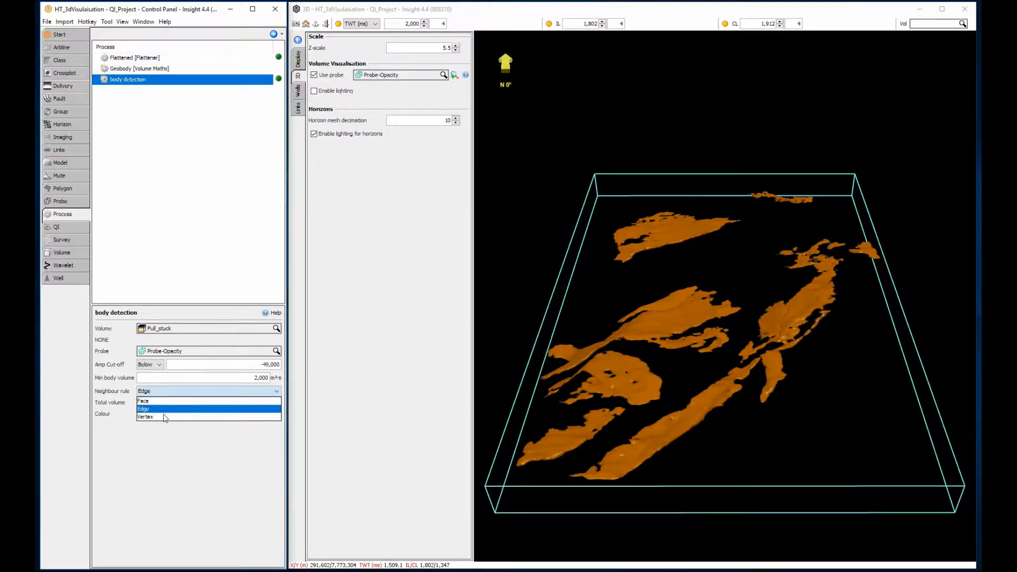
click(163, 415)
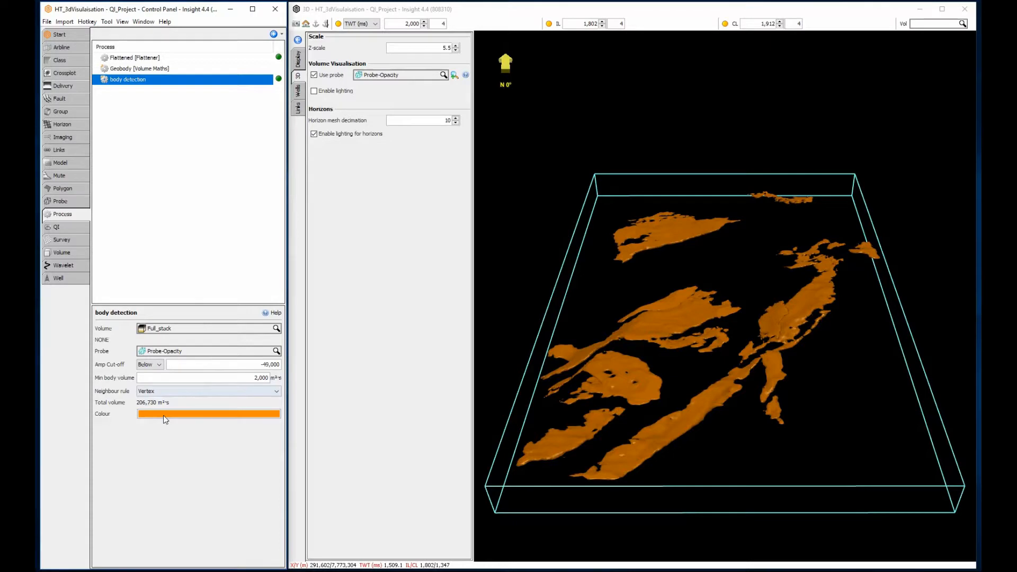
Display the Full_stack volume in the 3D view again and hide the detected bodies.
click(920, 24)
click(922, 45)
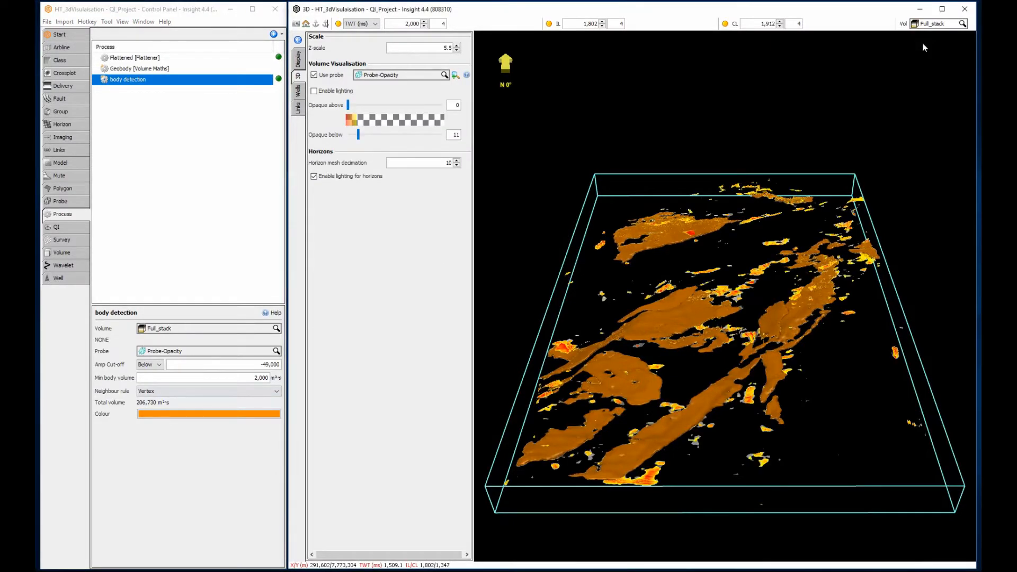
click(278, 79)
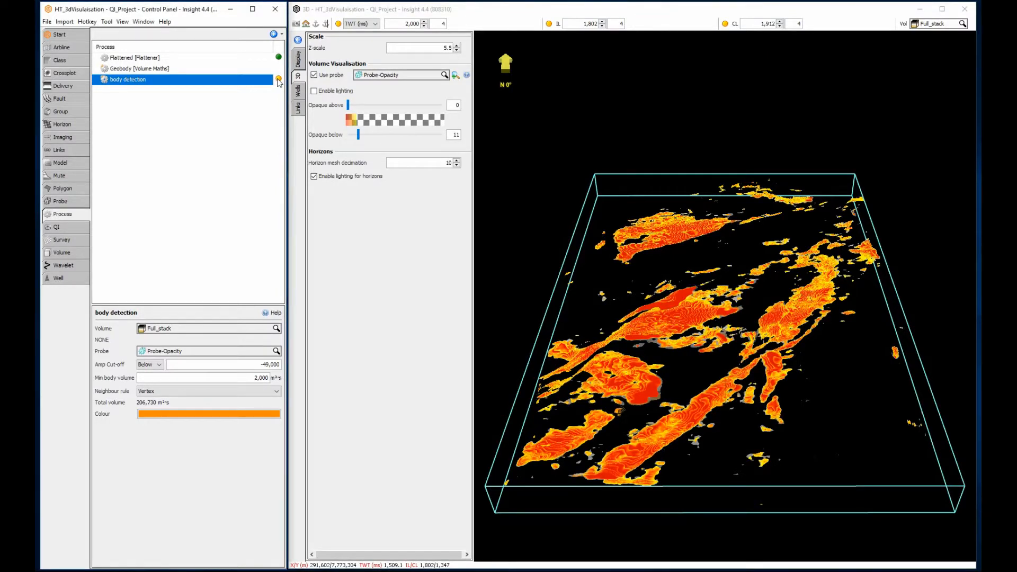
Switch the 3D view's vertical domain to Flattened to inspect the Full_stack geobodies in the flattened volume.
click(358, 24)
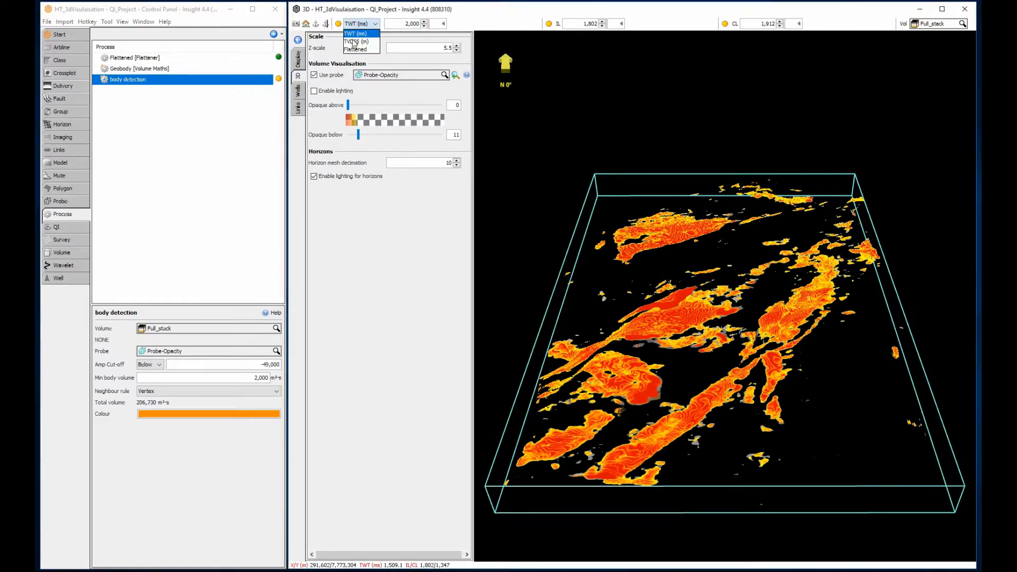
click(352, 49)
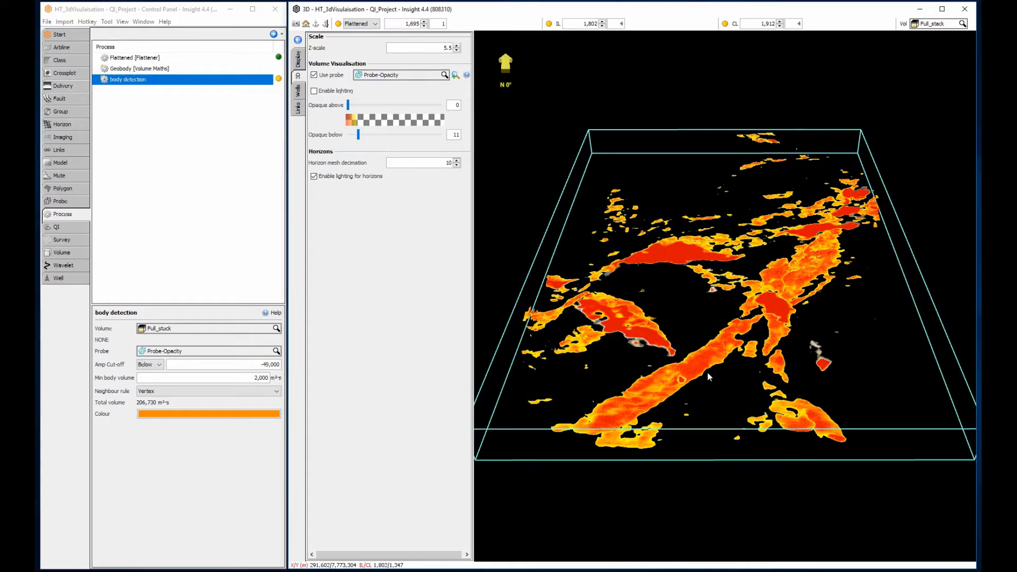
mouse_move(724, 400)
mouse_down()
mouse_move(722, 367)
mouse_move(694, 371)
mouse_move(695, 397)
mouse_move(723, 408)
mouse_move(749, 402)
mouse_move(752, 382)
mouse_move(724, 382)
mouse_move(725, 416)
mouse_up()
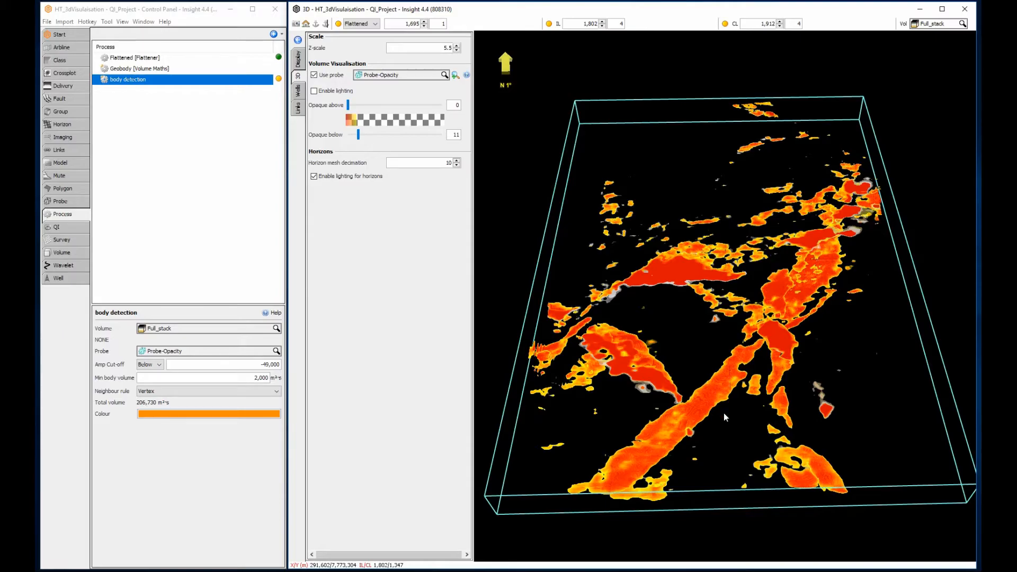